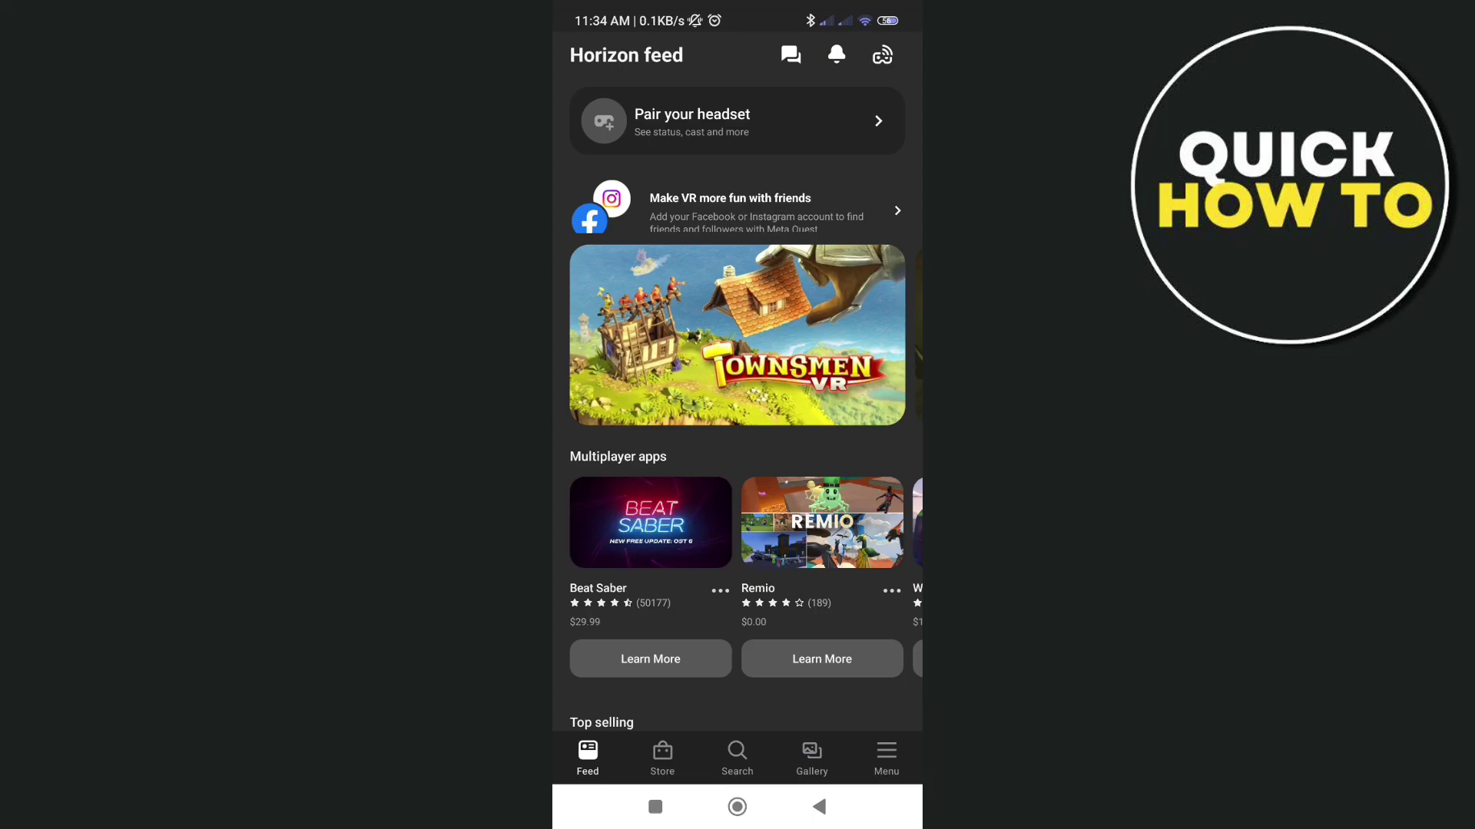
scroll(738, 404, down, 5)
scroll(737, 404, up, 5)
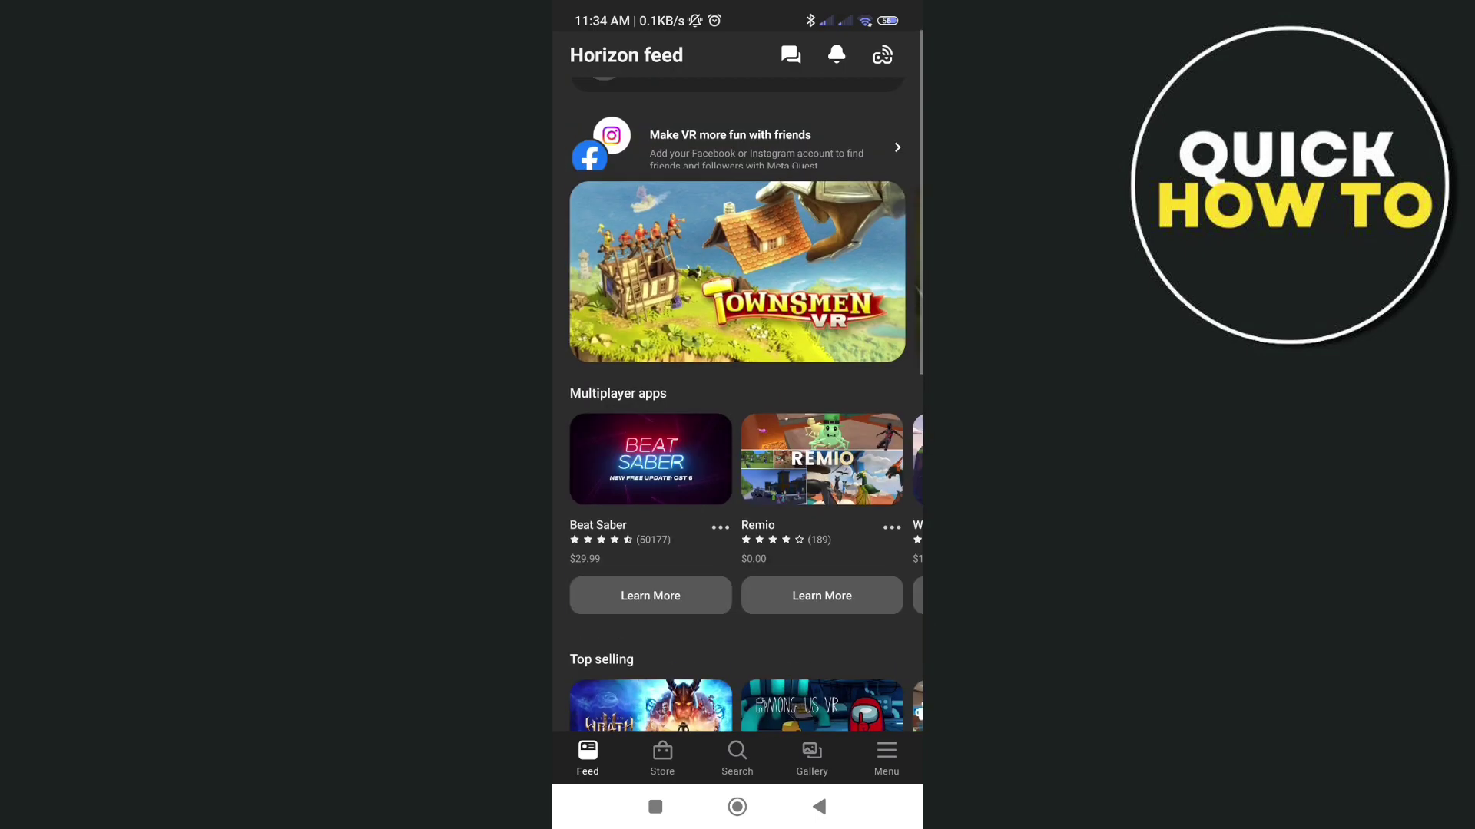
scroll(737, 403, up, 1)
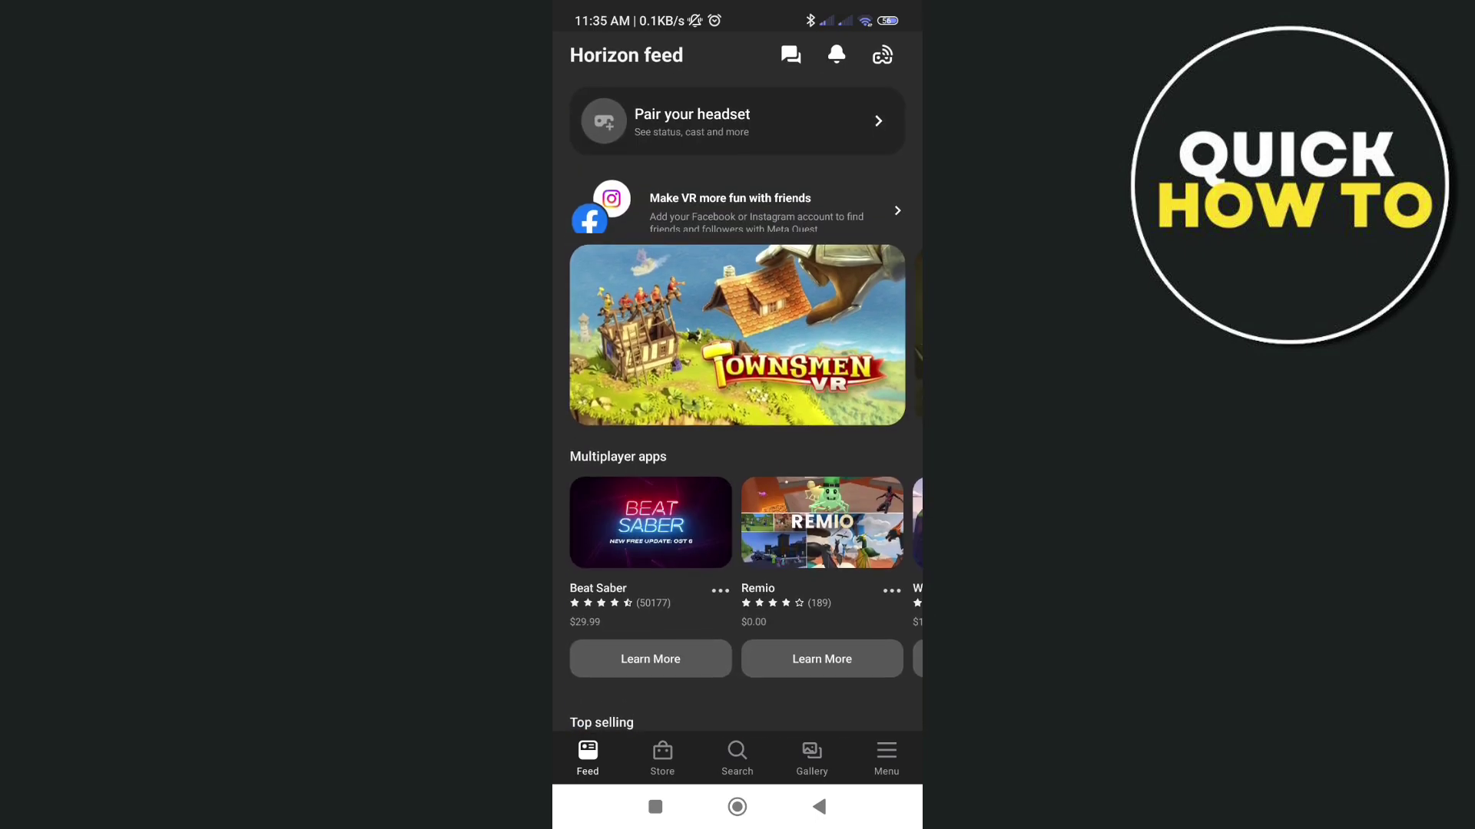
scroll(737, 403, down, 2)
scroll(737, 403, up, 1)
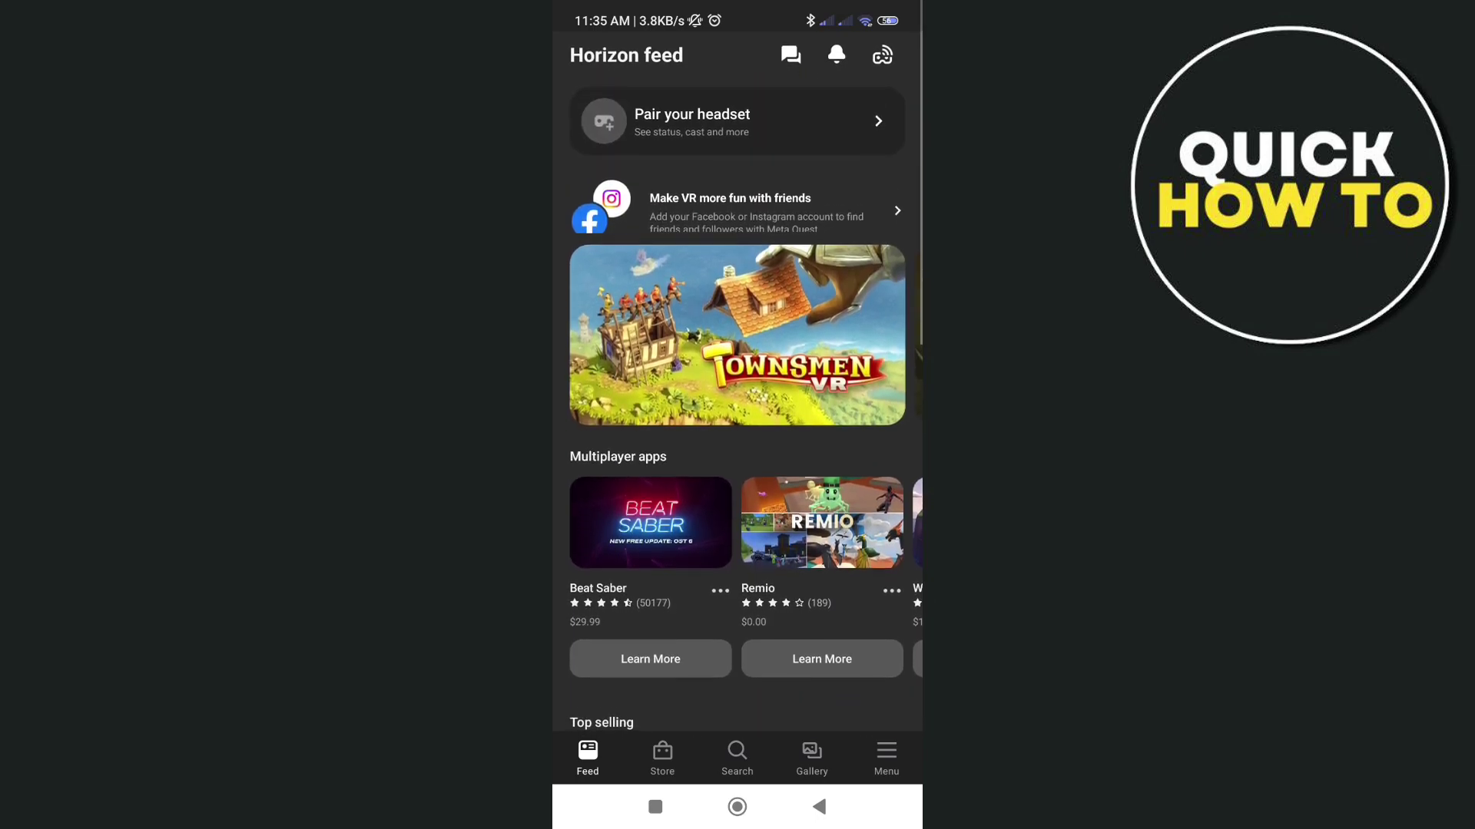
Open the Menu page, relaunching the Meta Quest app after a detour to the profile
click(886, 761)
click(738, 127)
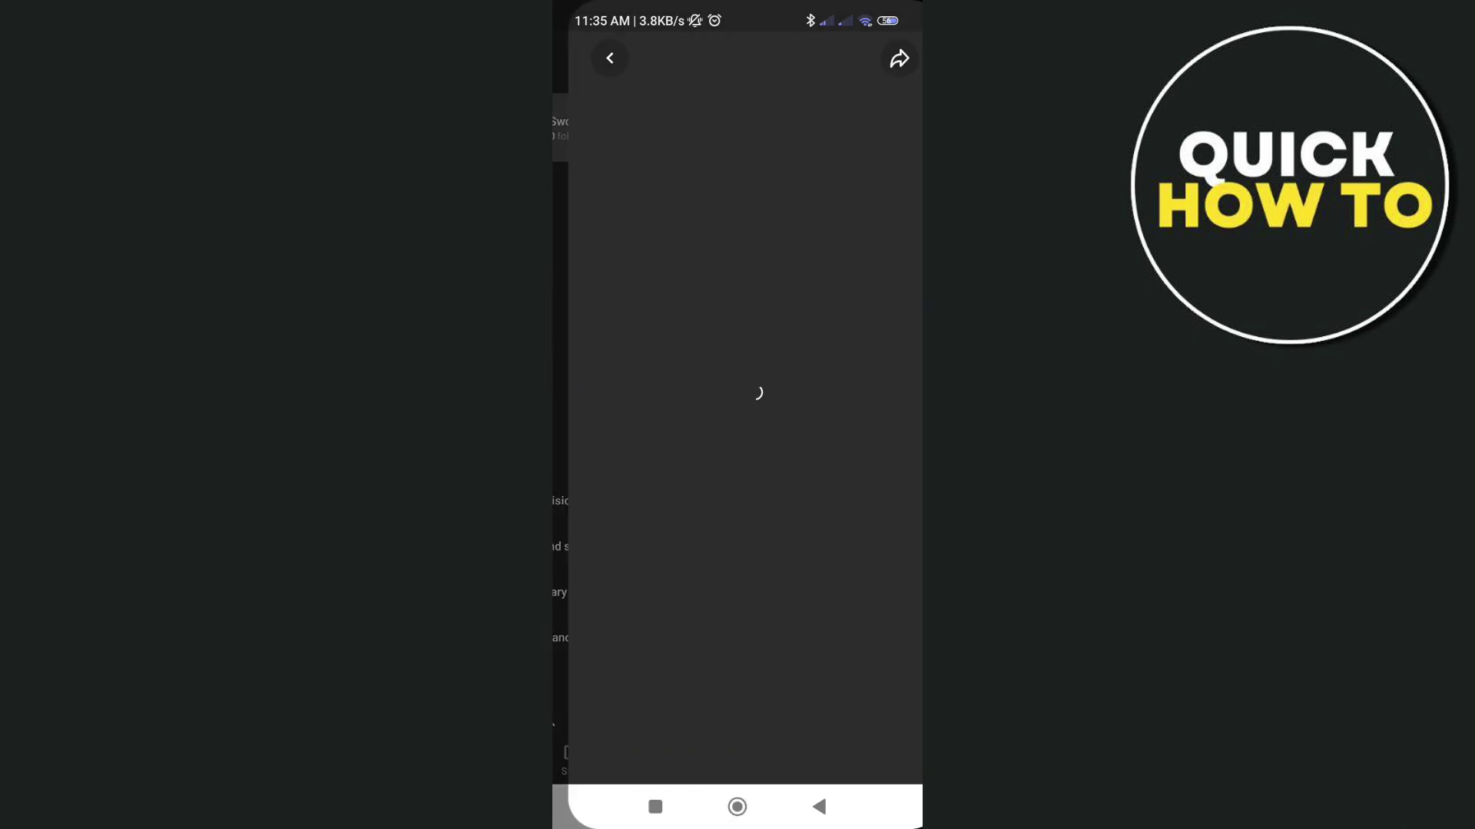
click(818, 807)
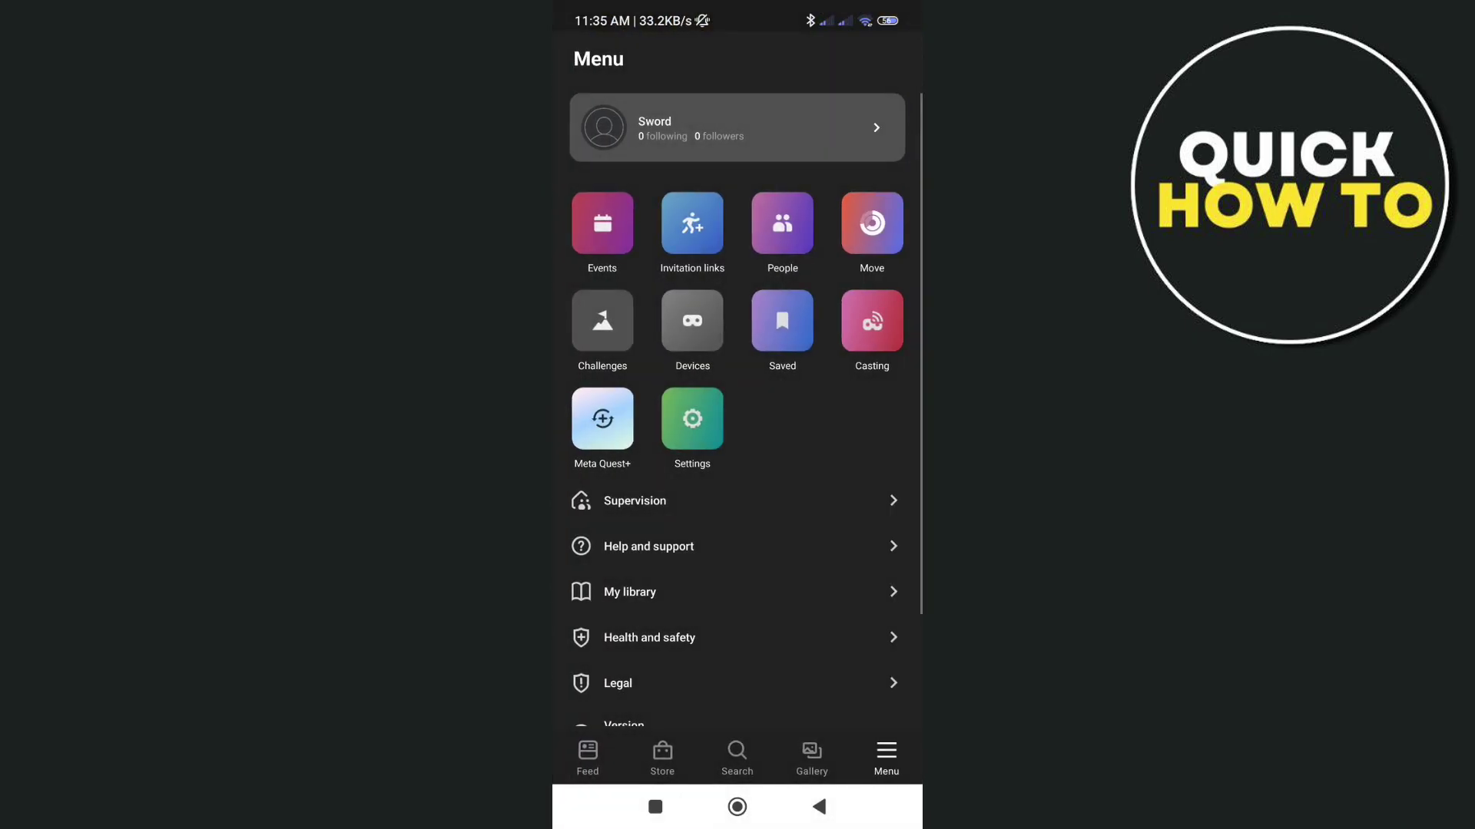
click(818, 806)
click(603, 161)
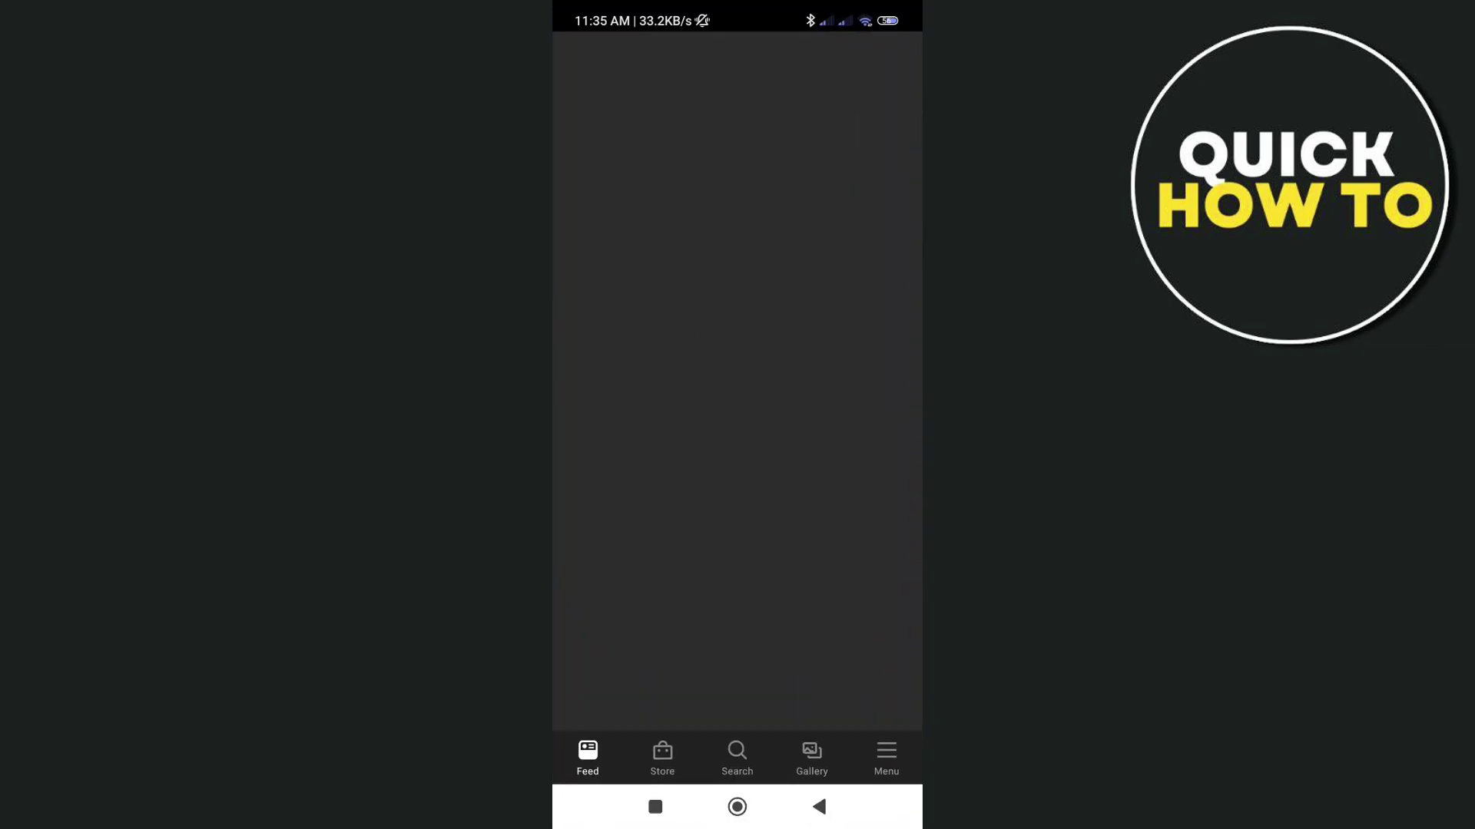
click(885, 760)
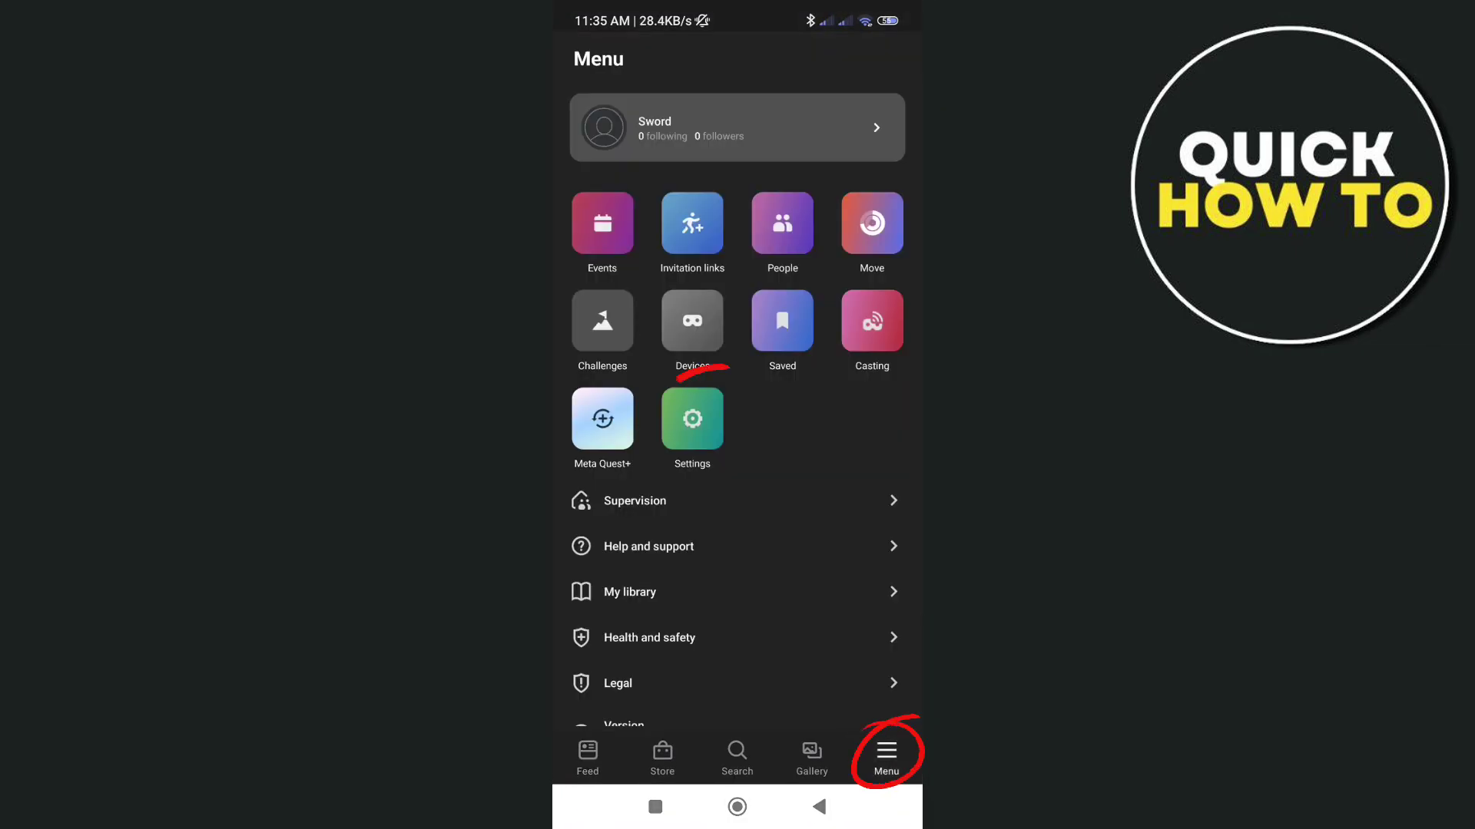
Go to Settings and reach the Payment Methods page showing PayPal and card options
click(692, 420)
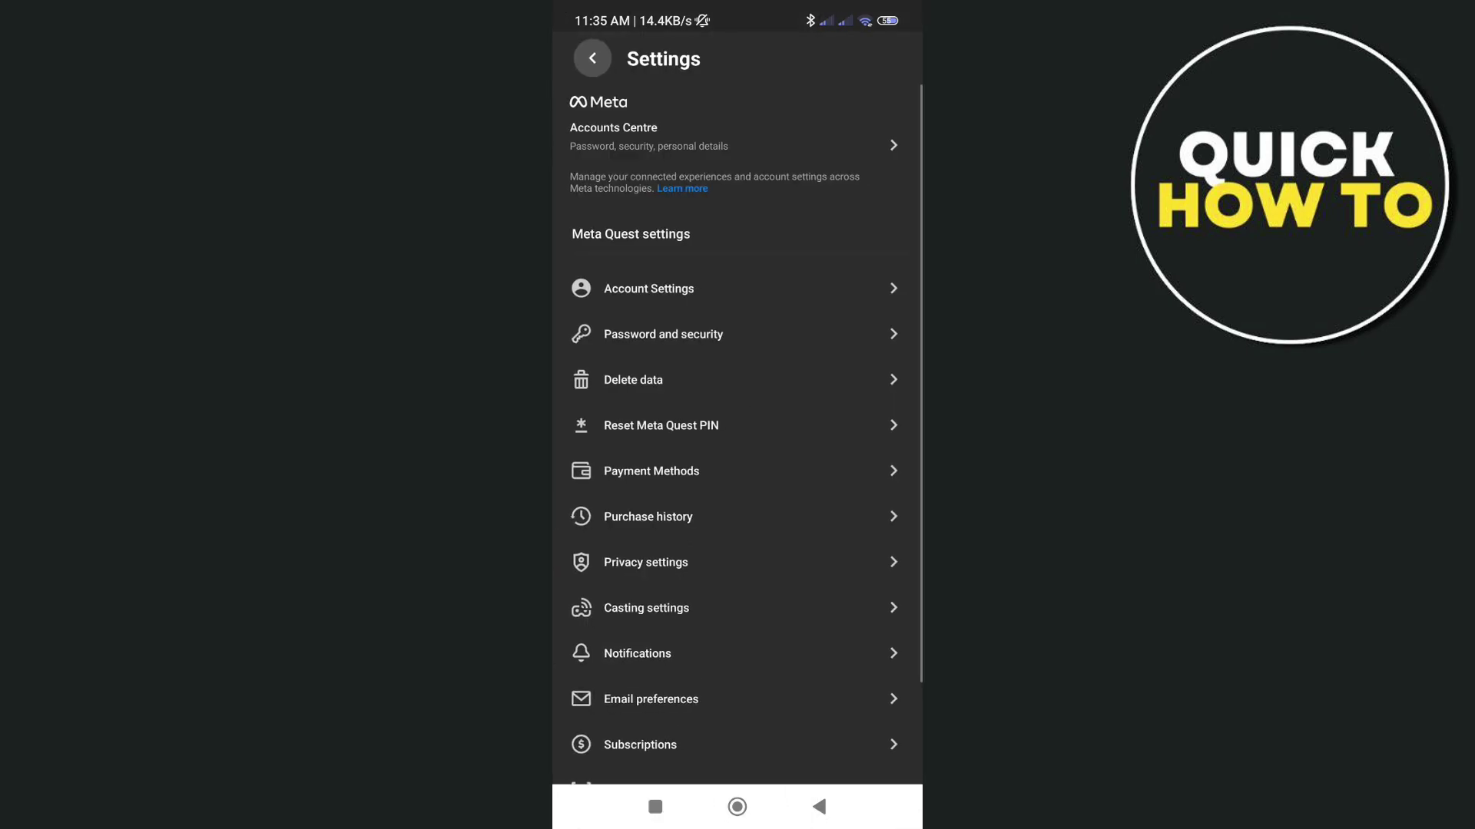
scroll(738, 461, down, 2)
scroll(737, 460, up, 2)
scroll(738, 462, down, 1)
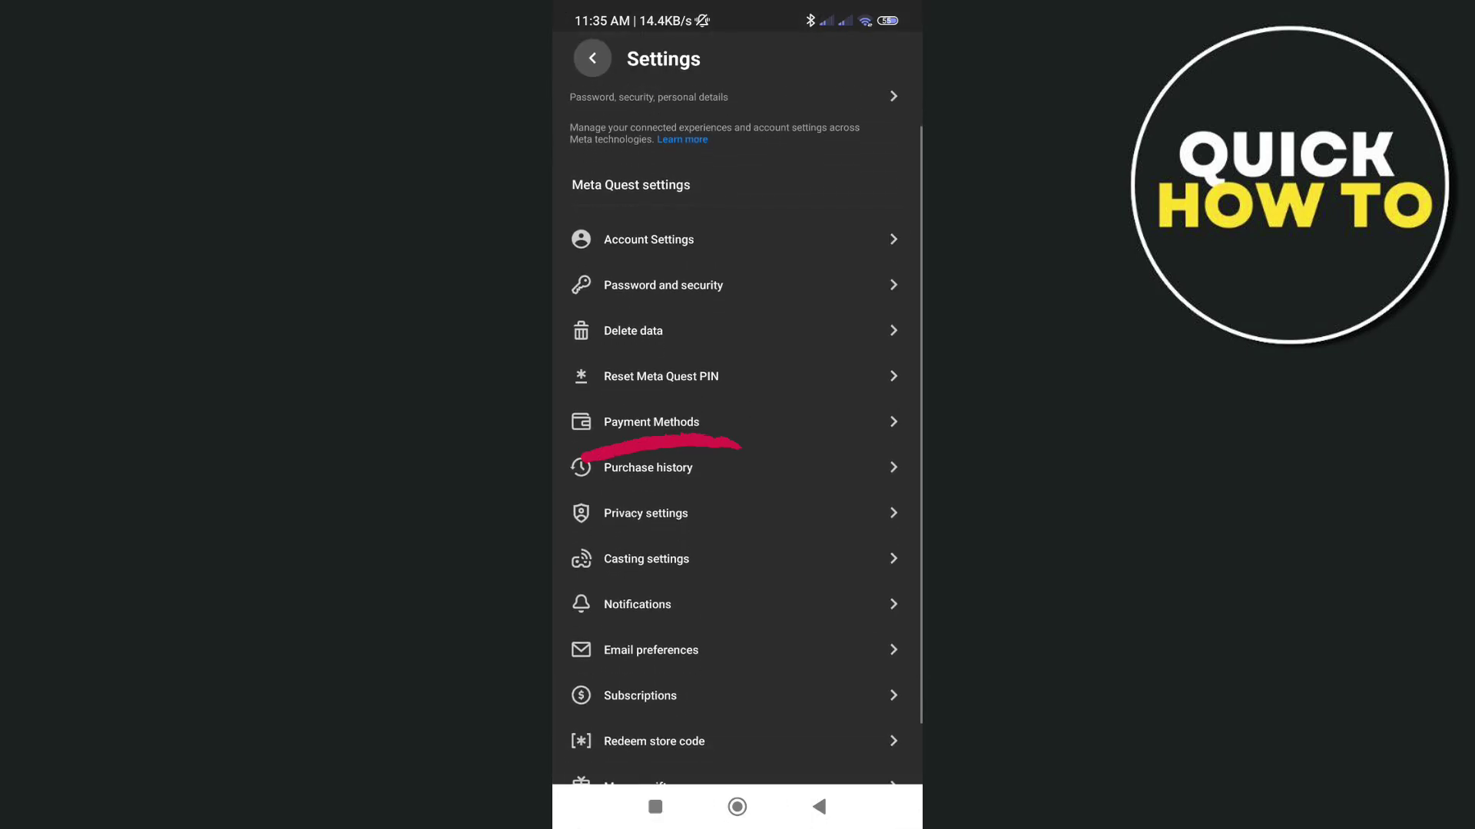
click(650, 422)
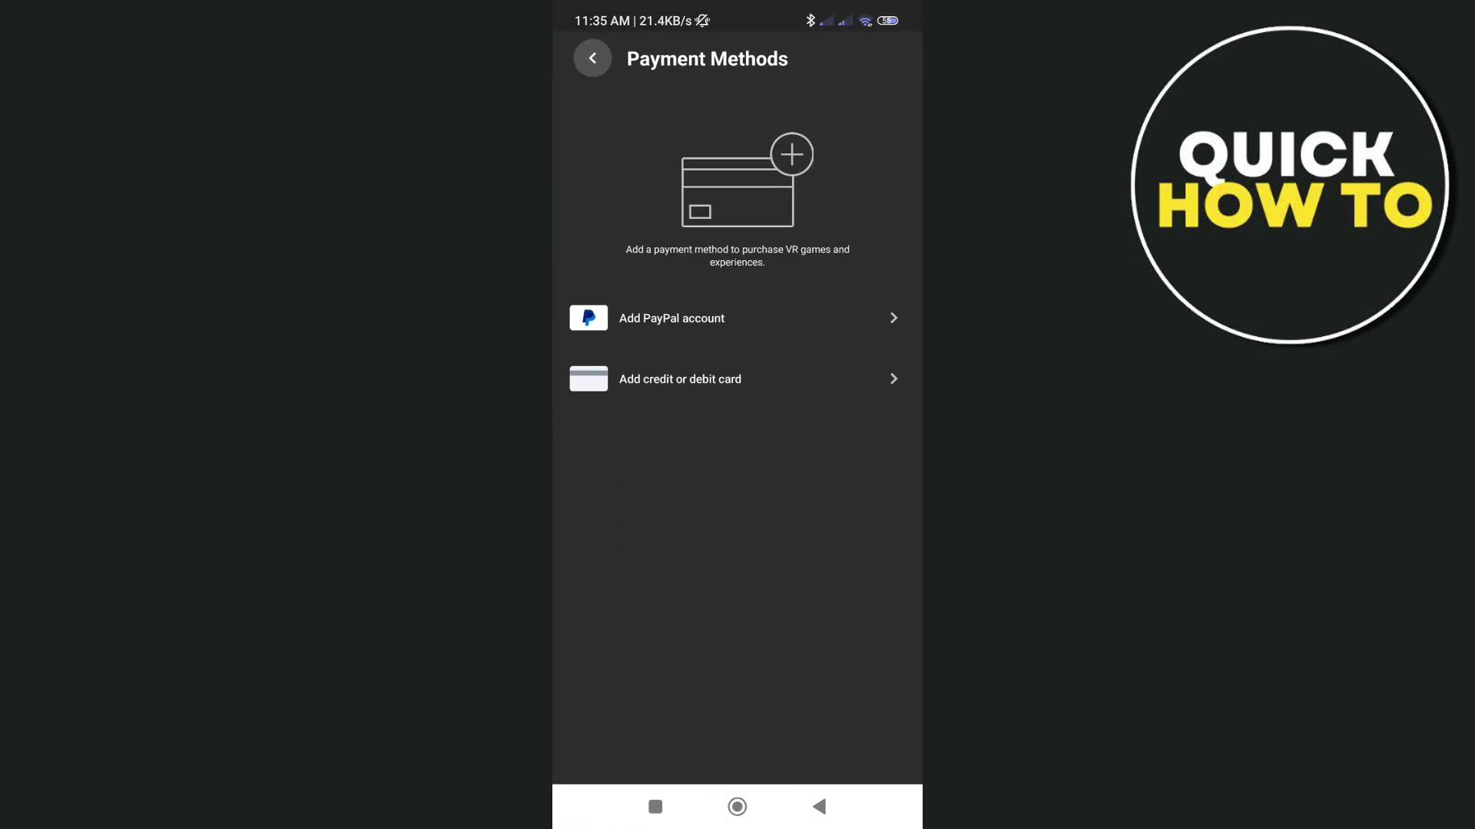
click(818, 807)
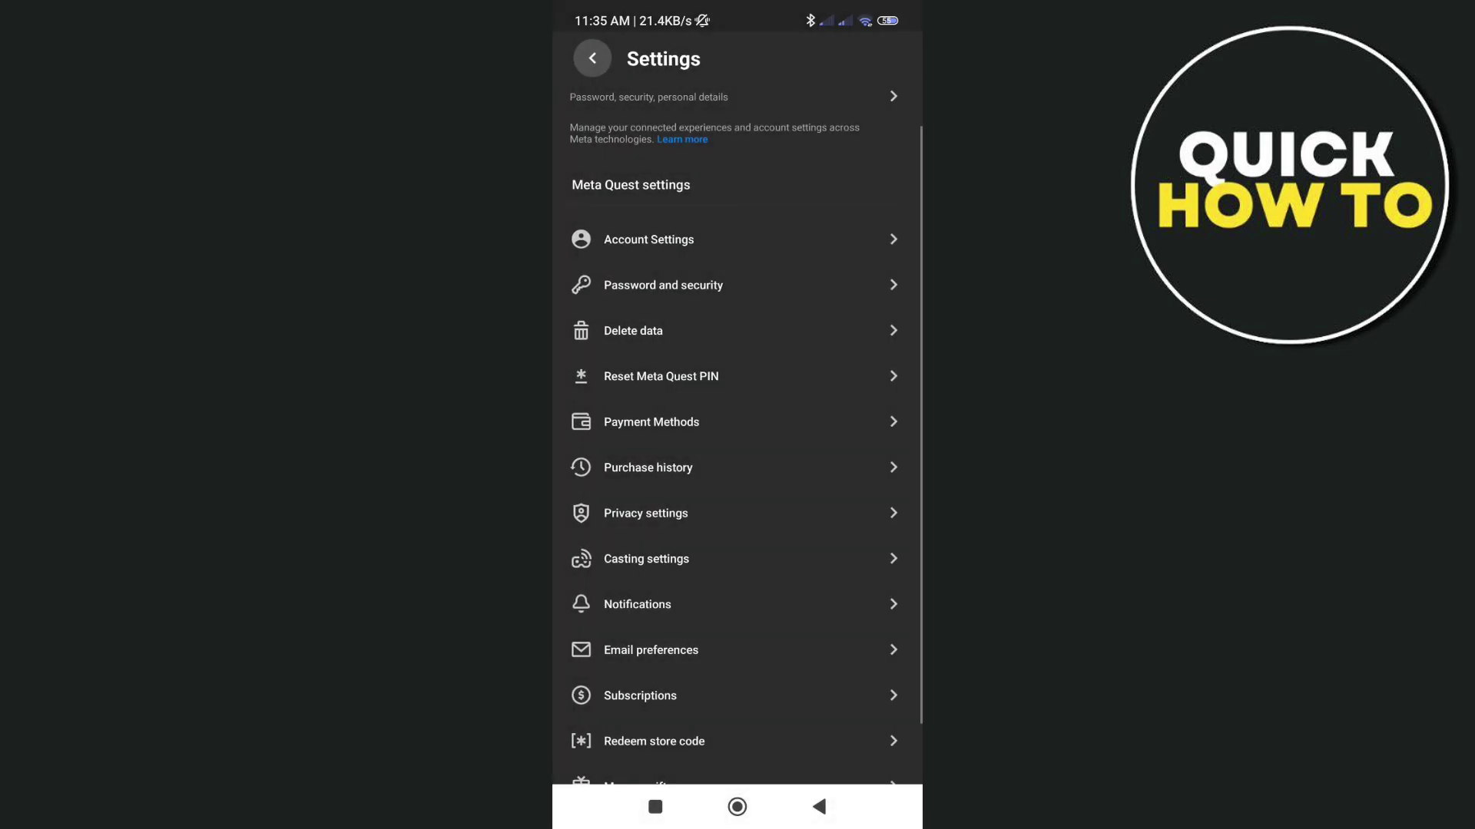
scroll(714, 547, down, 1)
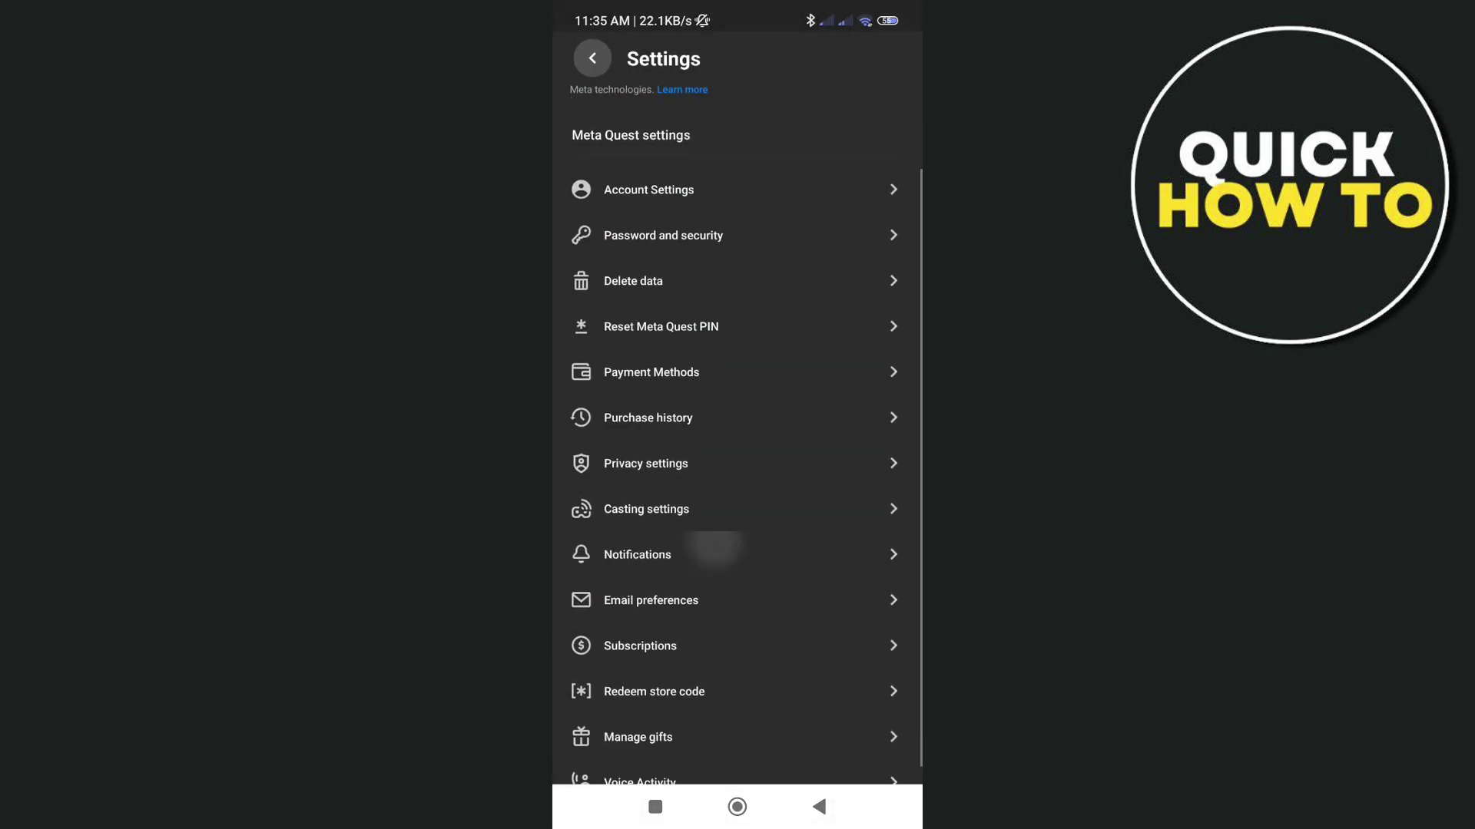
scroll(715, 547, up, 1)
click(755, 417)
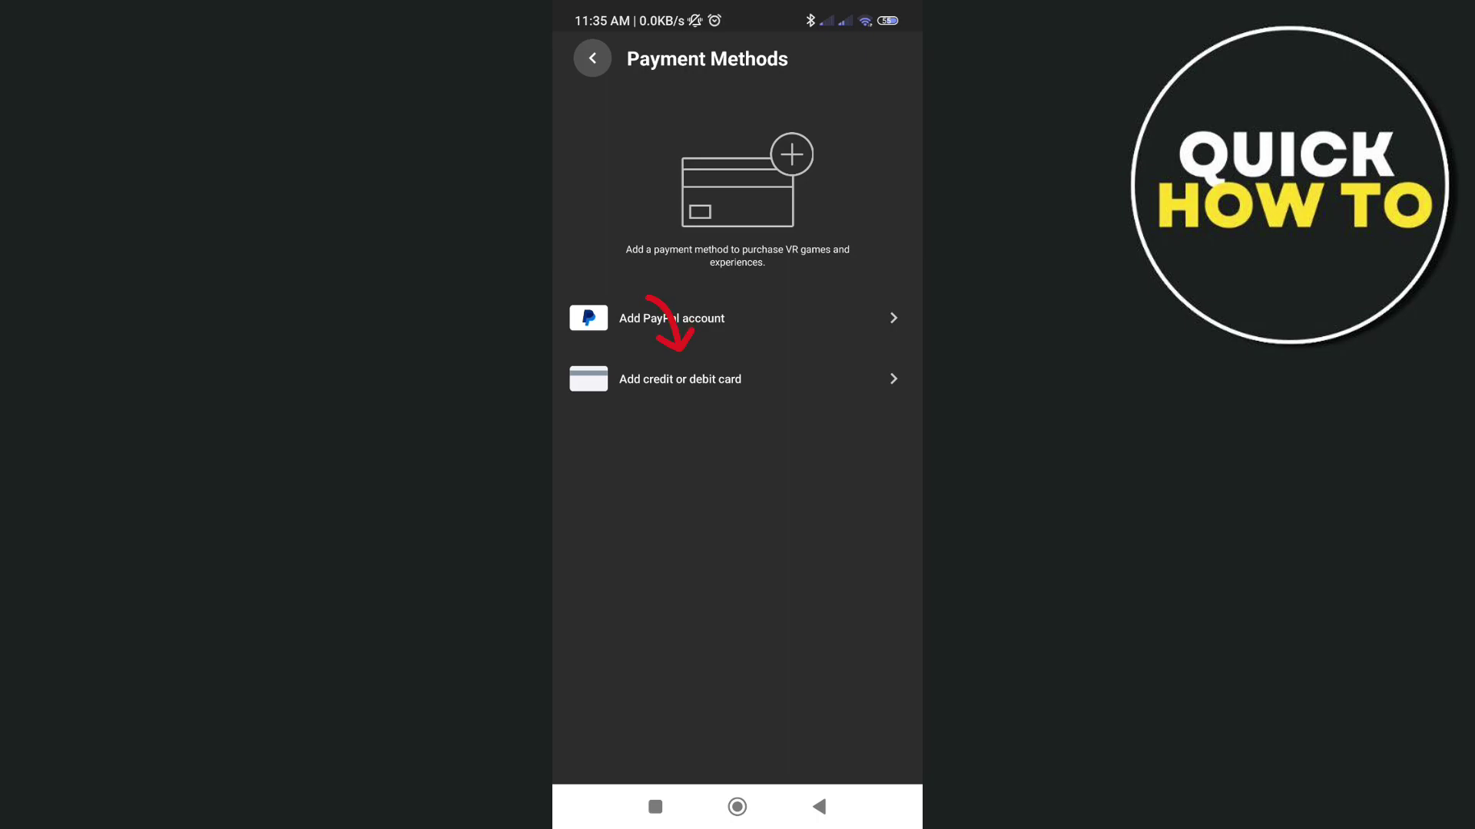
Open the 'Add credit or debit card' form, reopening it after backing out once
click(680, 379)
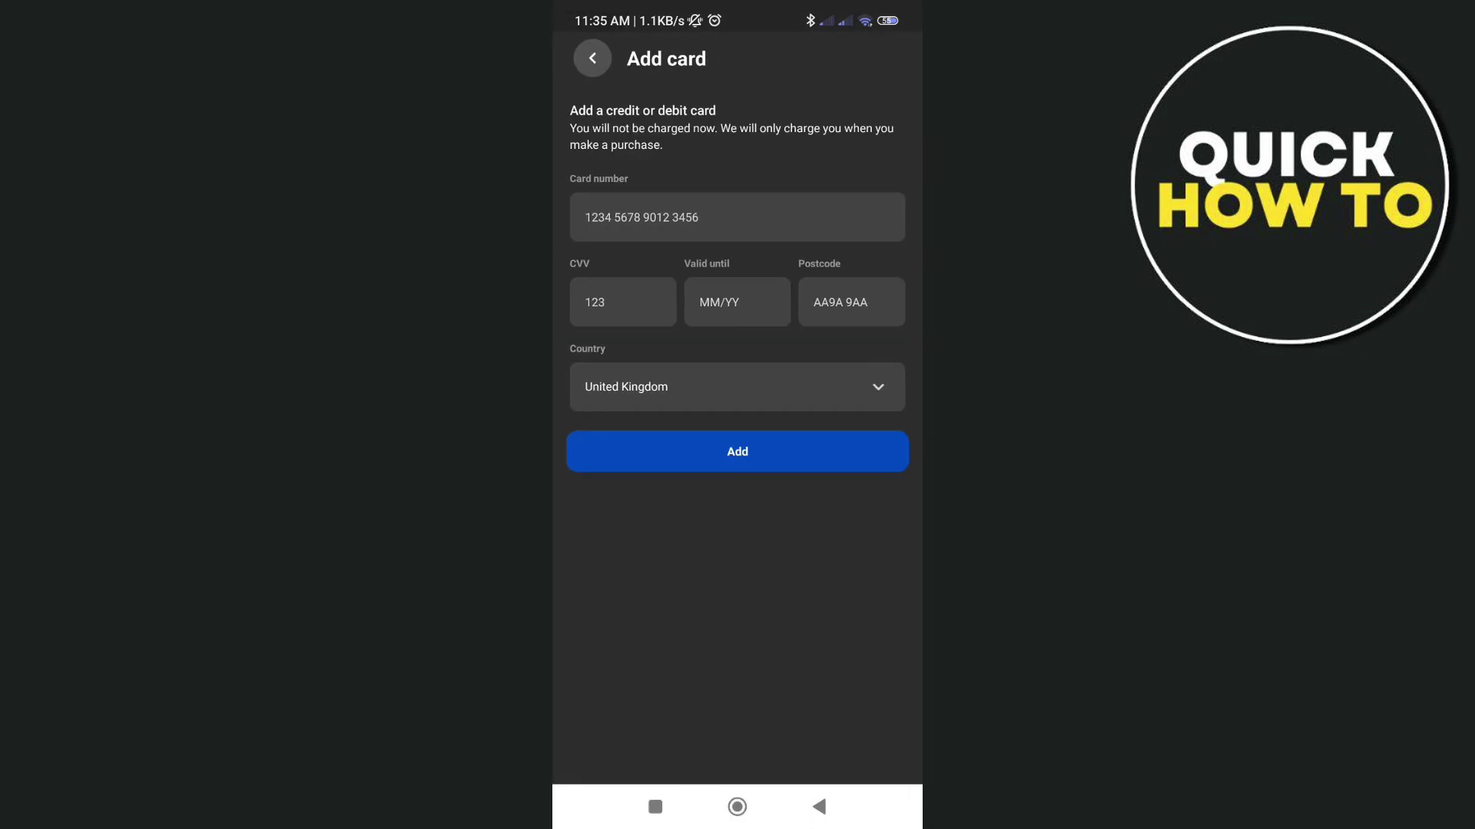
click(818, 807)
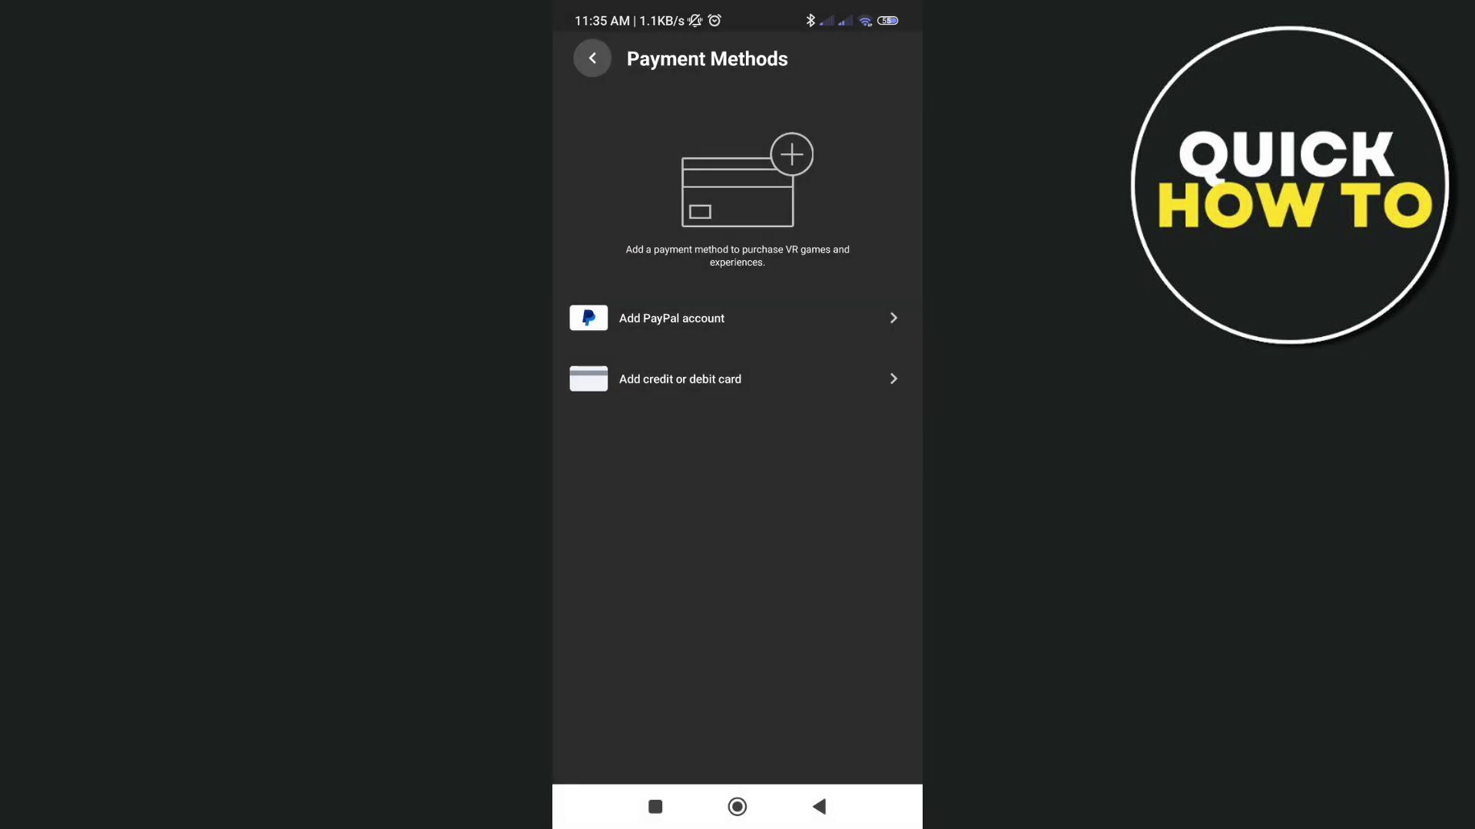
click(681, 379)
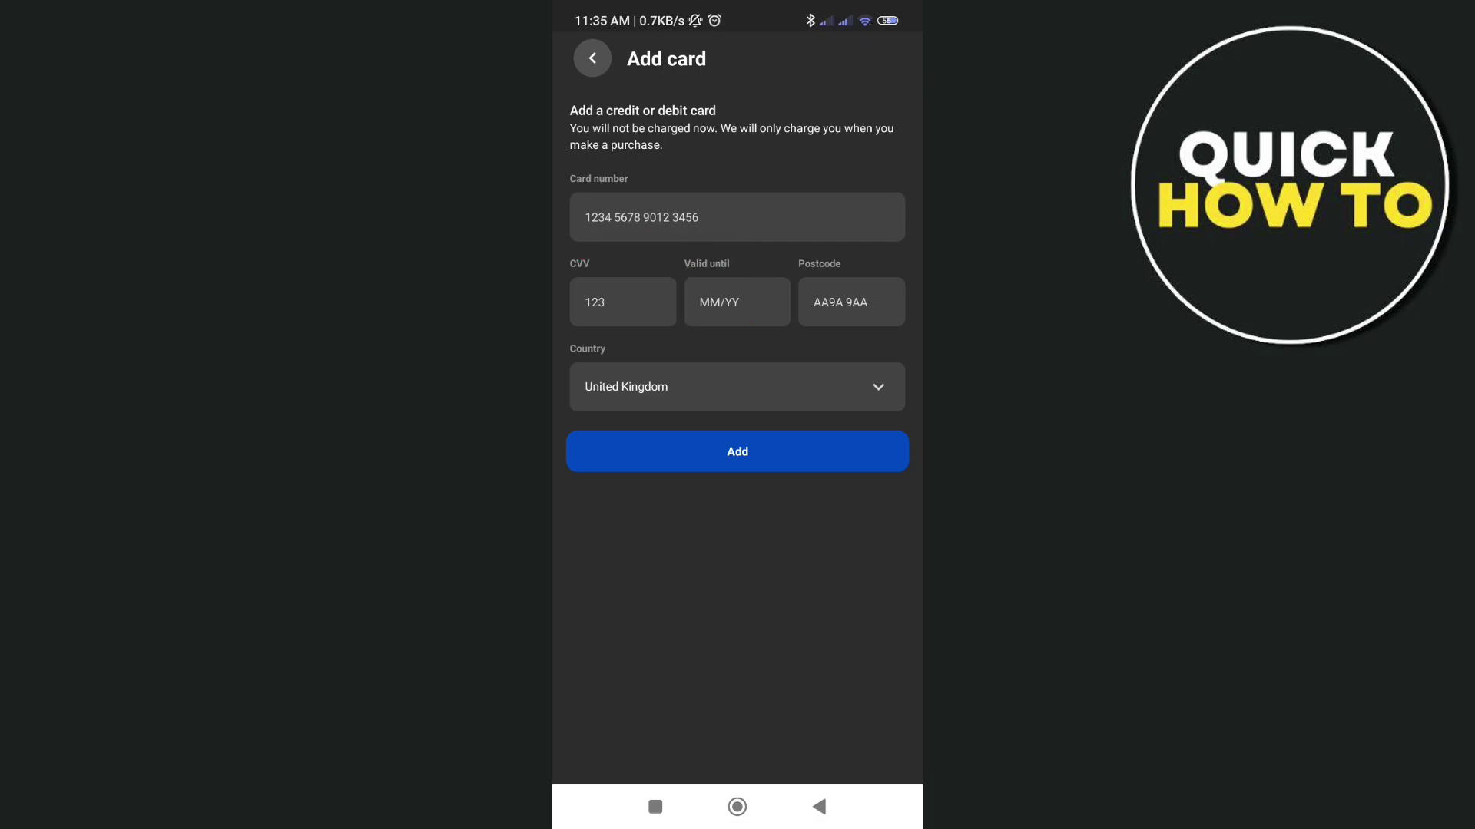
click(737, 386)
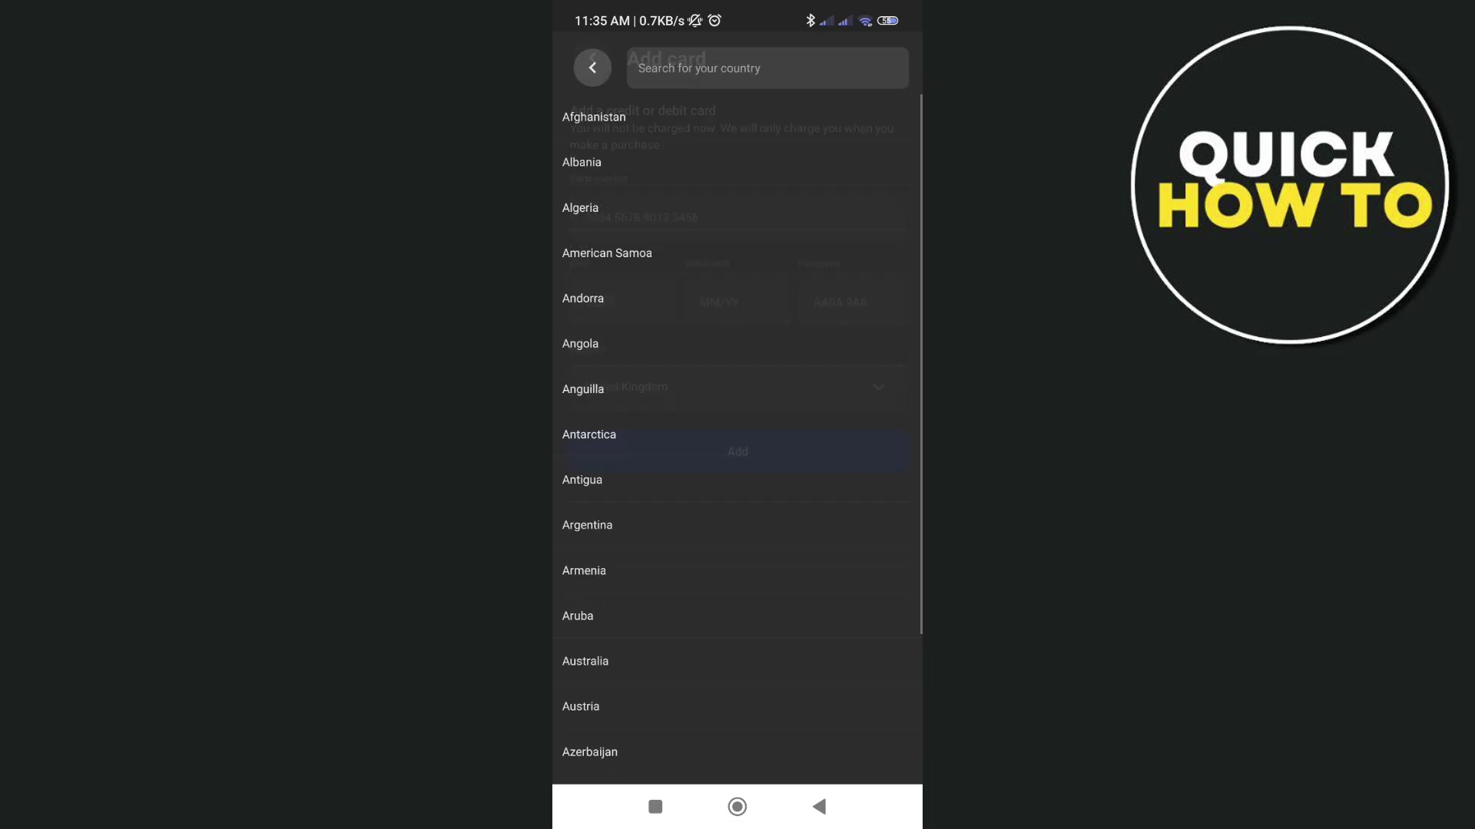
scroll(738, 438, down, 3)
scroll(738, 438, down, 10)
scroll(737, 438, down, 10)
scroll(737, 438, down, 5)
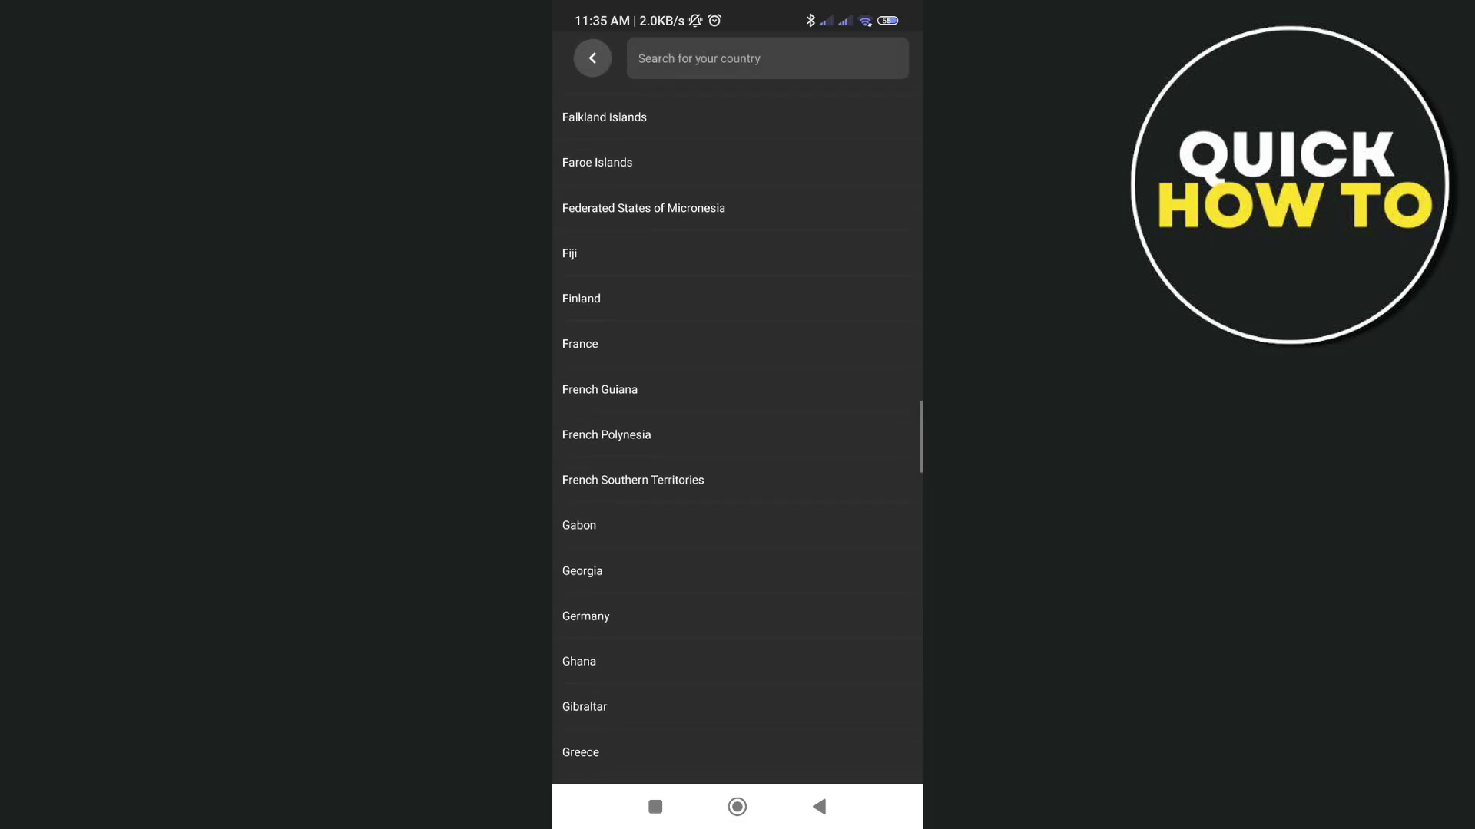
scroll(738, 438, down, 1)
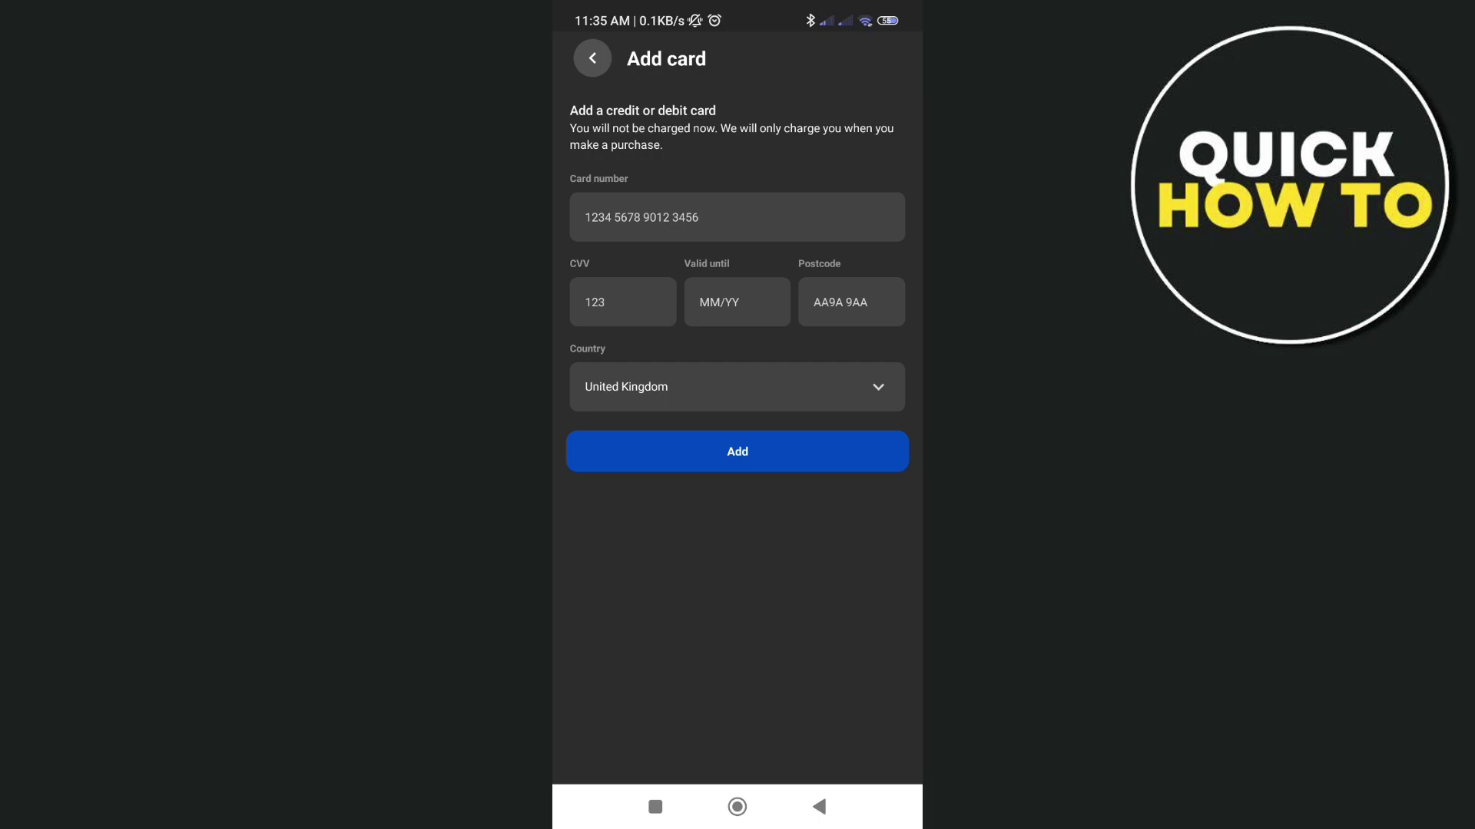
click(592, 58)
click(593, 59)
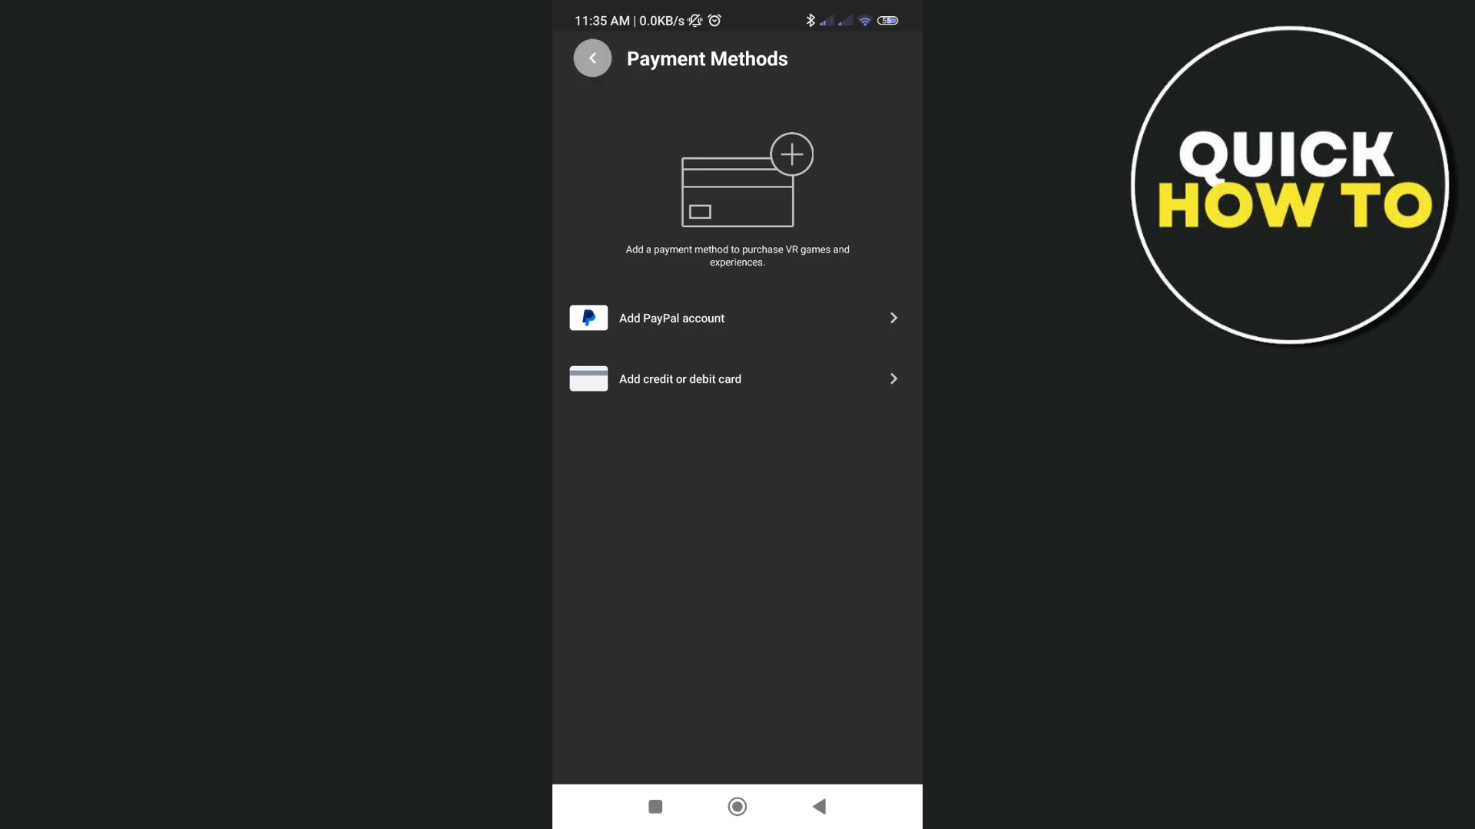
click(651, 408)
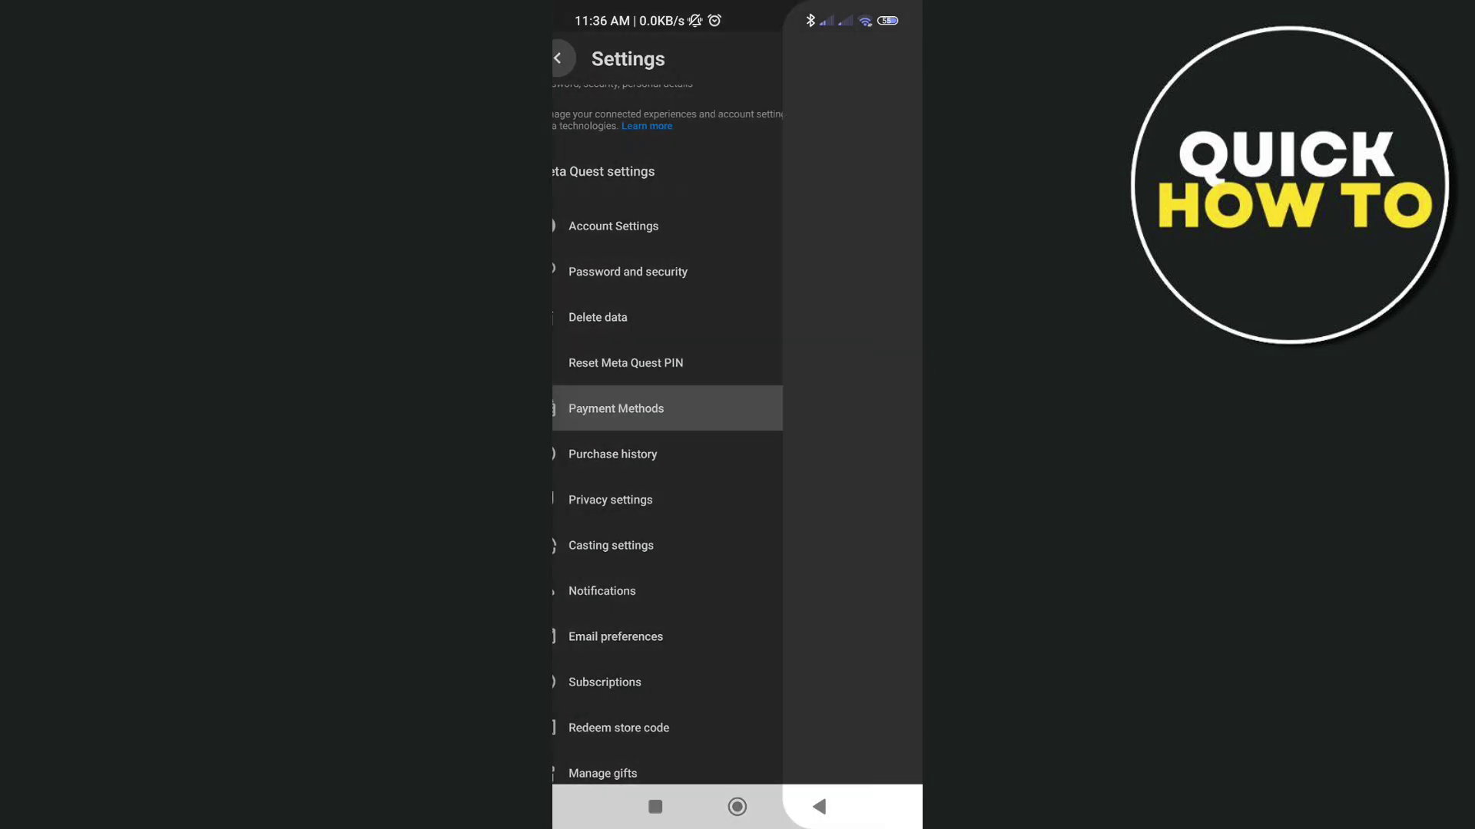
click(672, 318)
click(593, 58)
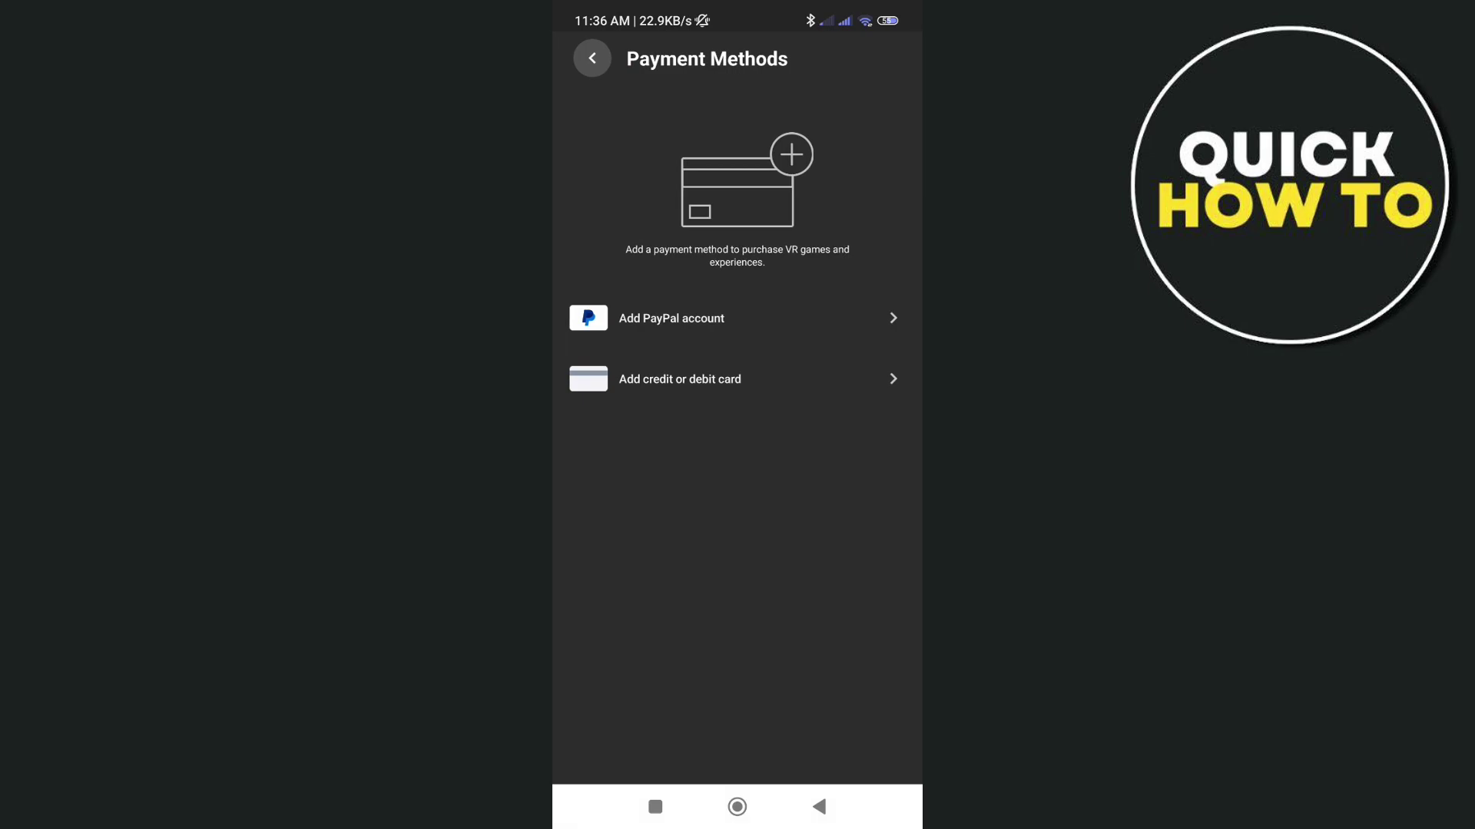
click(680, 380)
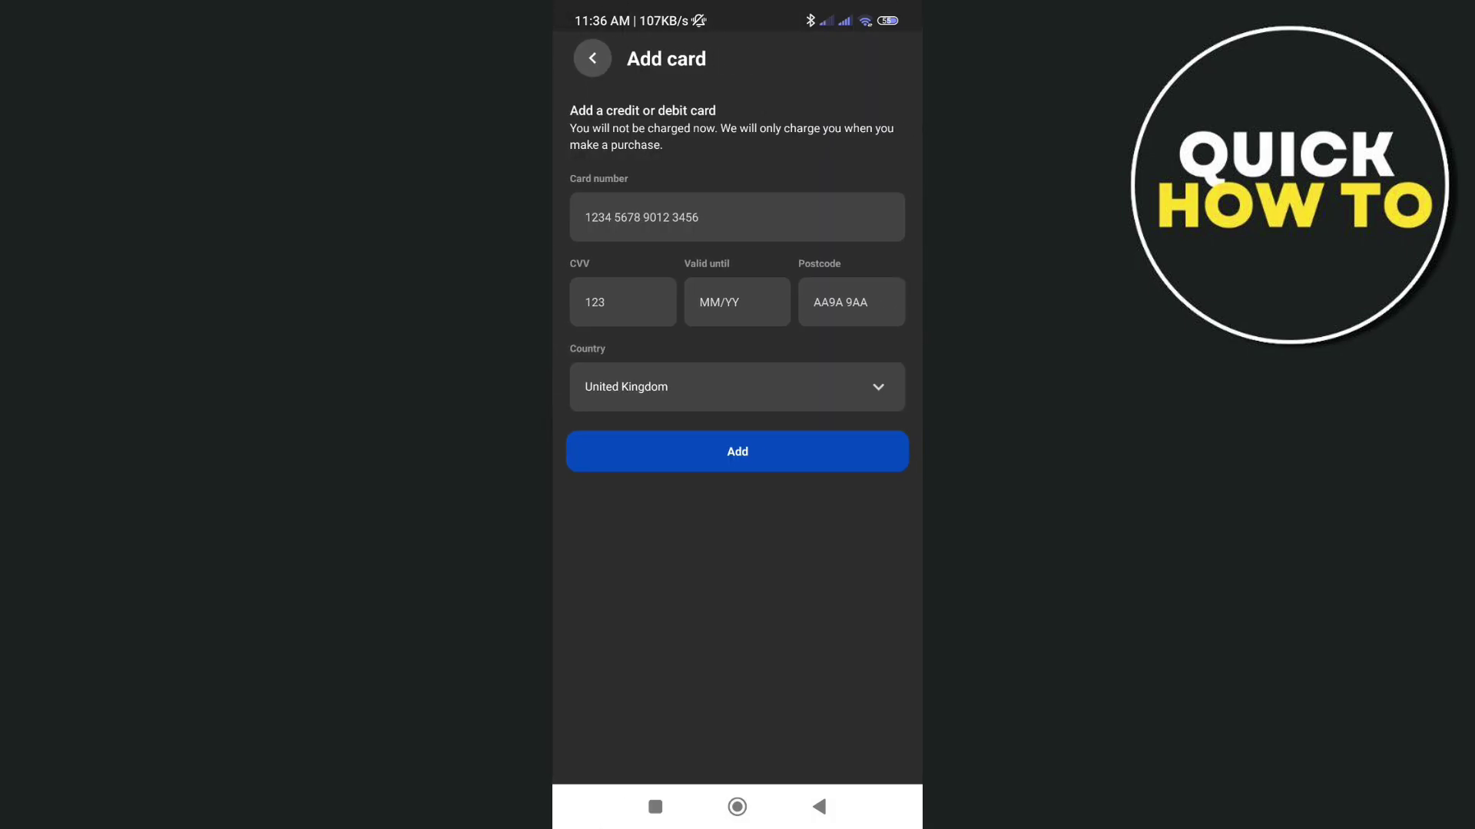